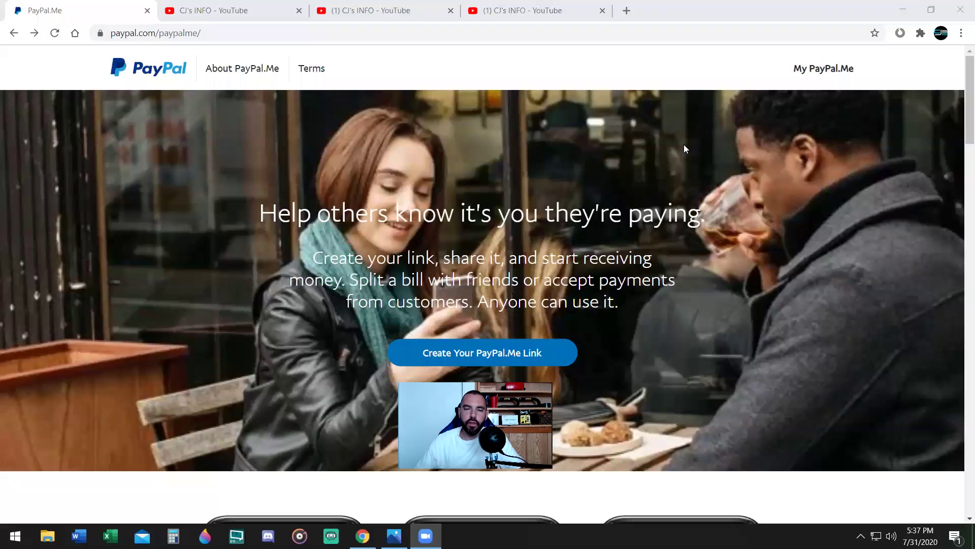
# - Start creating a new PayPal.Me link from the PayPal.Me page
pyautogui.click(309, 27)
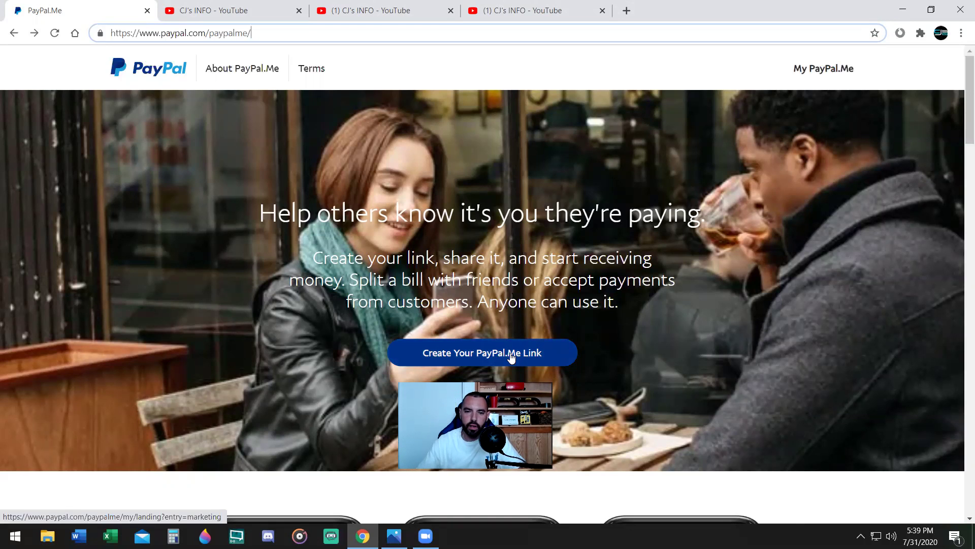
pyautogui.click(547, 362)
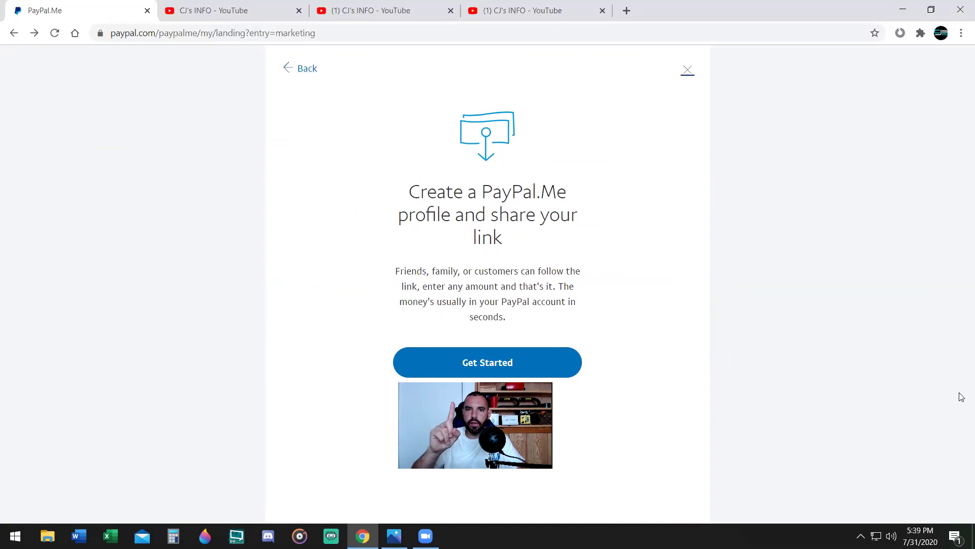
# - Enter cjsinfo as the name after paypal.me/ for the new link
pyautogui.hotkey('alt', 'Right')
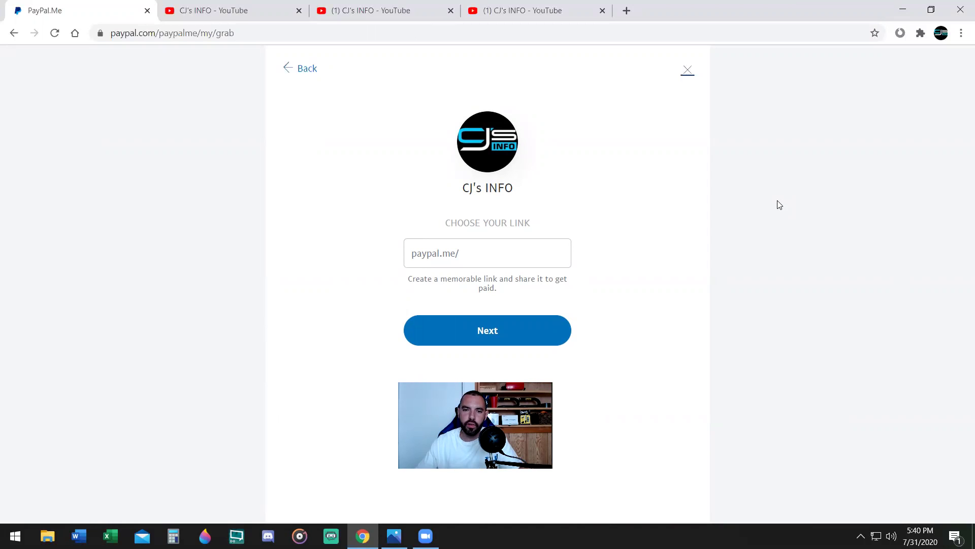
pyautogui.click(526, 267)
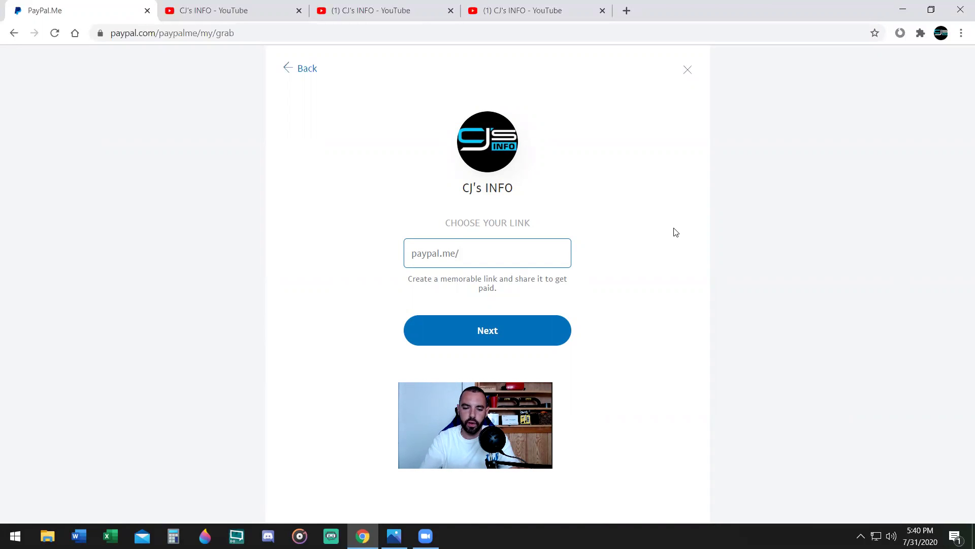
pyautogui.write('cjsinf')
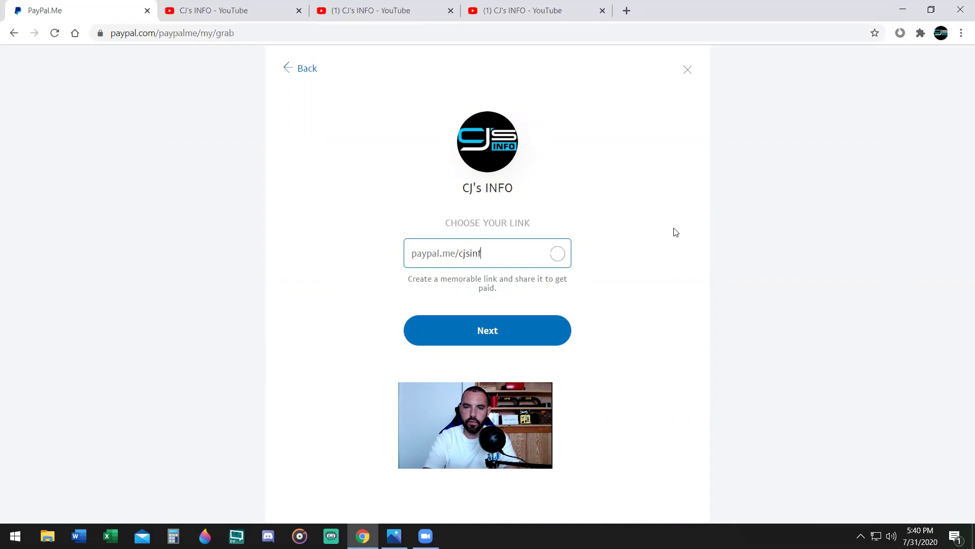
pyautogui.write('o')
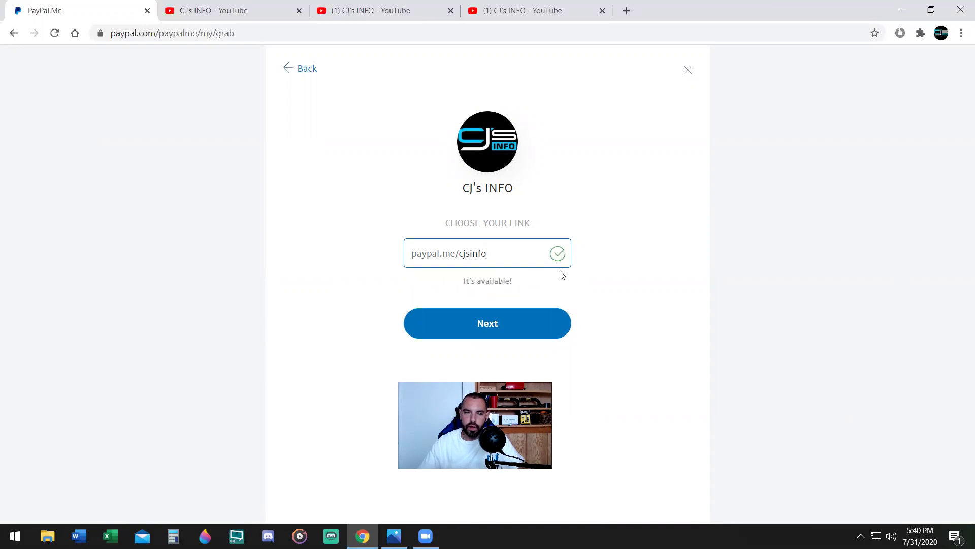
# - Accept the terms, create the paypal.me/cjsinfo profile, and copy the new link
pyautogui.click(538, 318)
pyautogui.scroll(-1, 622, 270)
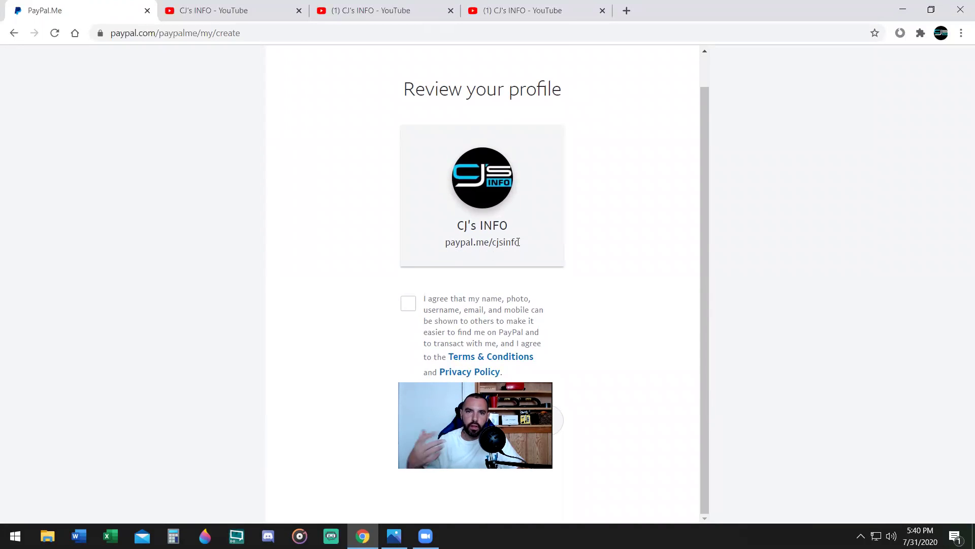
pyautogui.click(413, 313)
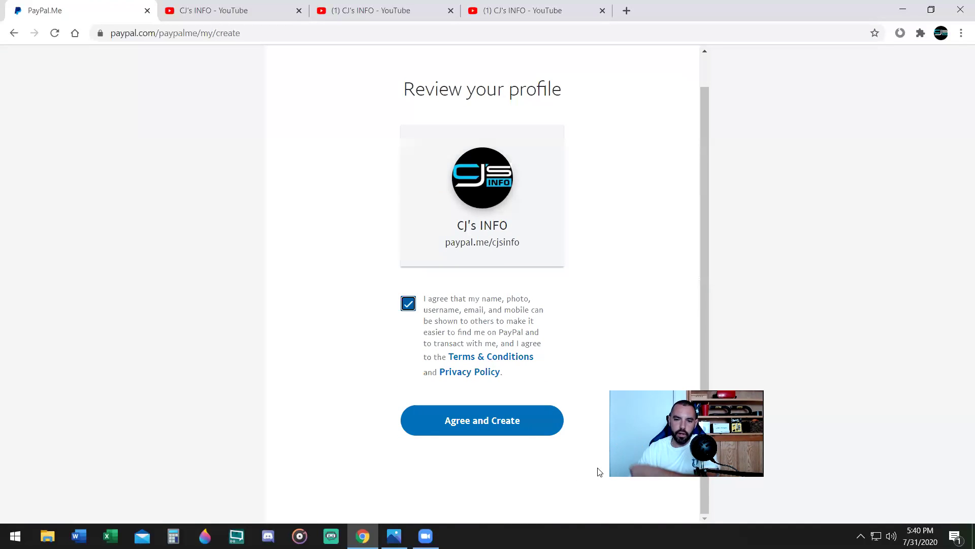
pyautogui.click(542, 432)
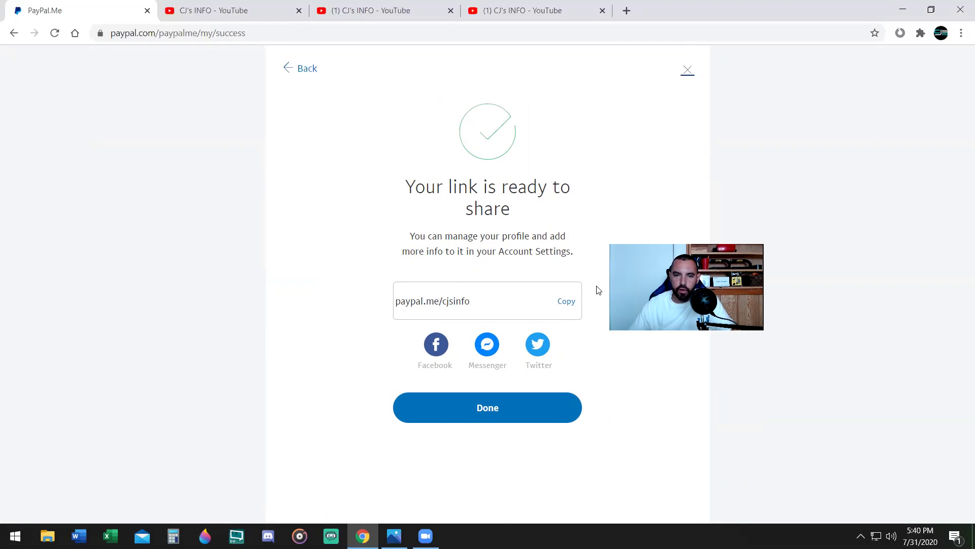
pyautogui.click(568, 306)
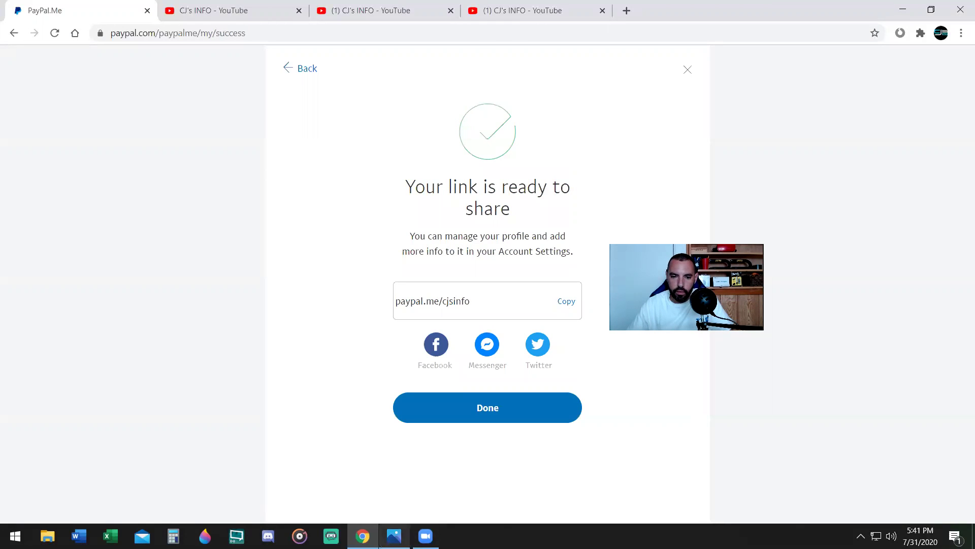
pyautogui.click(394, 536)
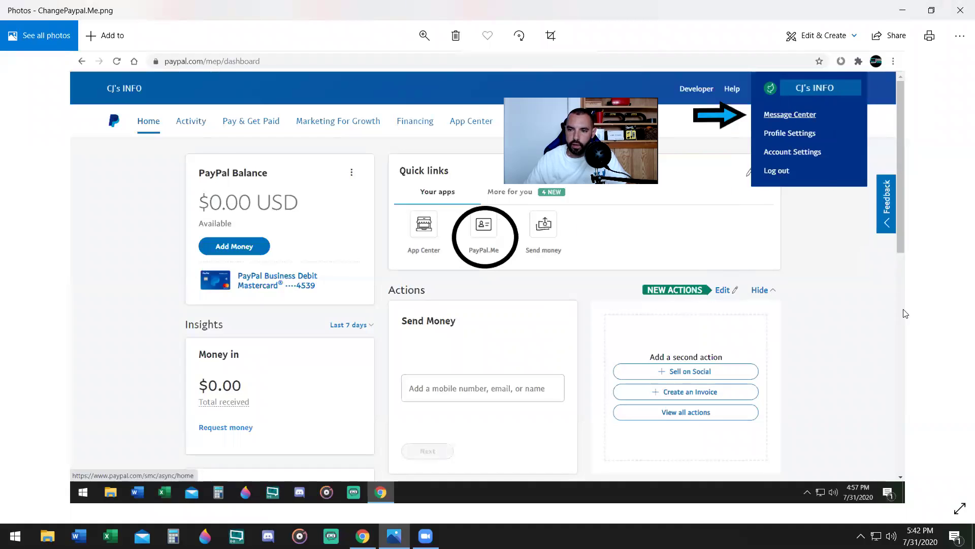
# - Browse forward to the ChangePayPal.Me3.png customer service chat screenshot
pyautogui.press('Right')
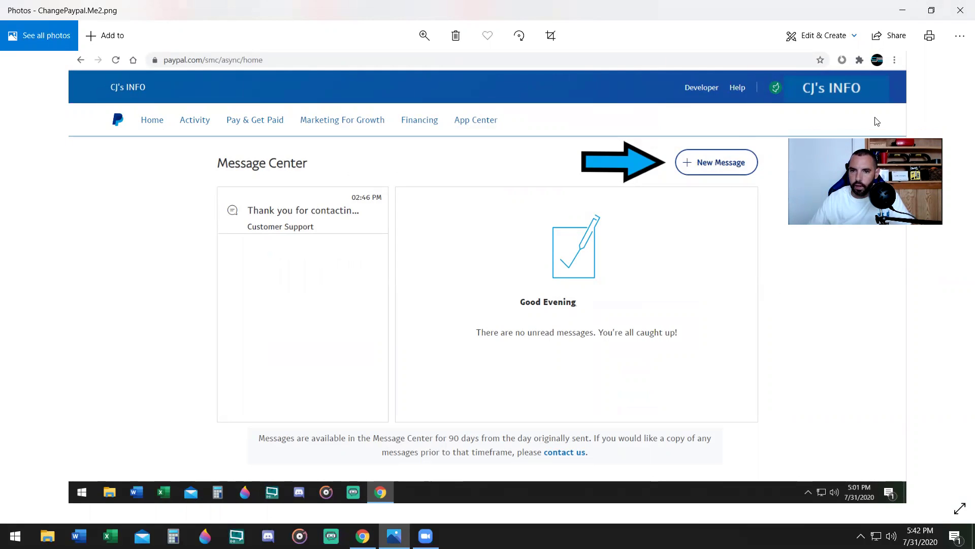
pyautogui.click(944, 284)
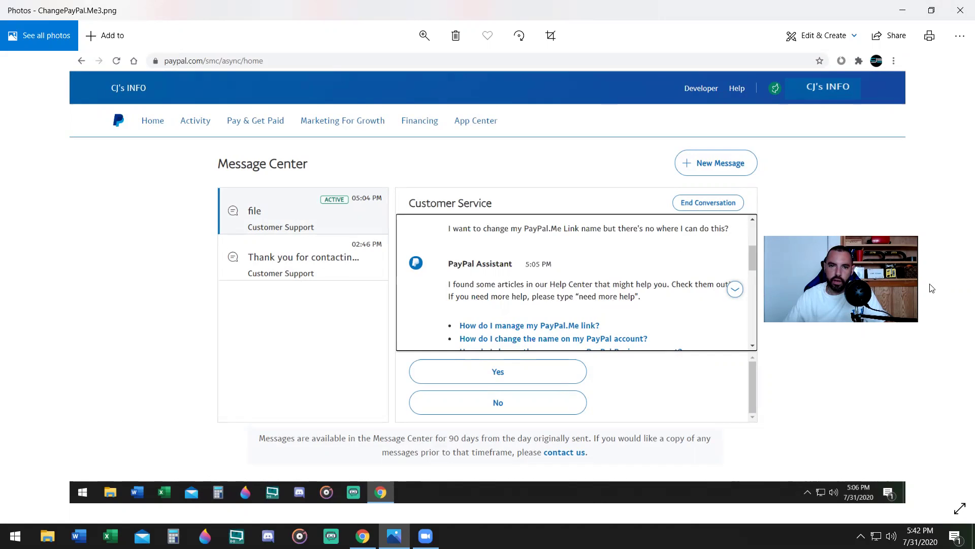
# - View the remaining chat screenshots through the closed conversation, then close Photos
pyautogui.press('Right')
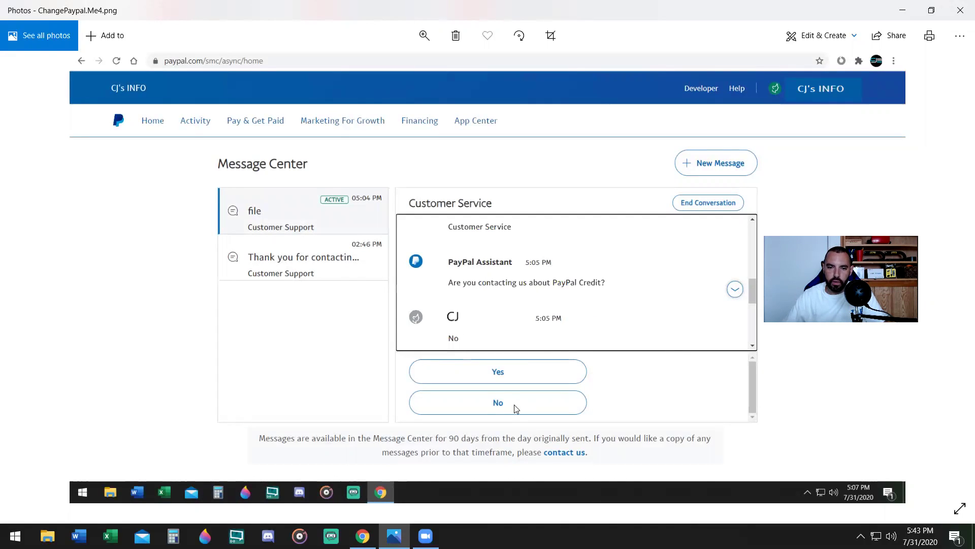
pyautogui.press('Right')
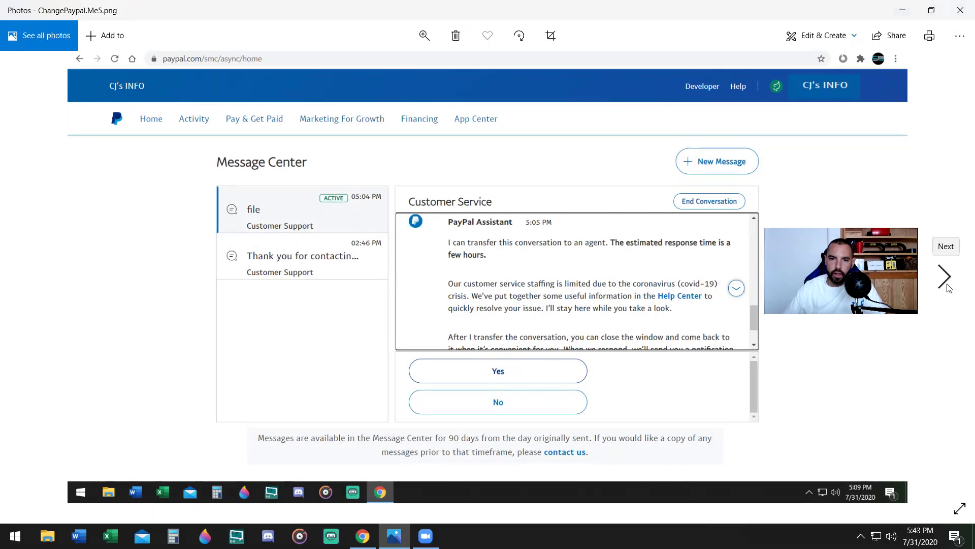
pyautogui.click(950, 285)
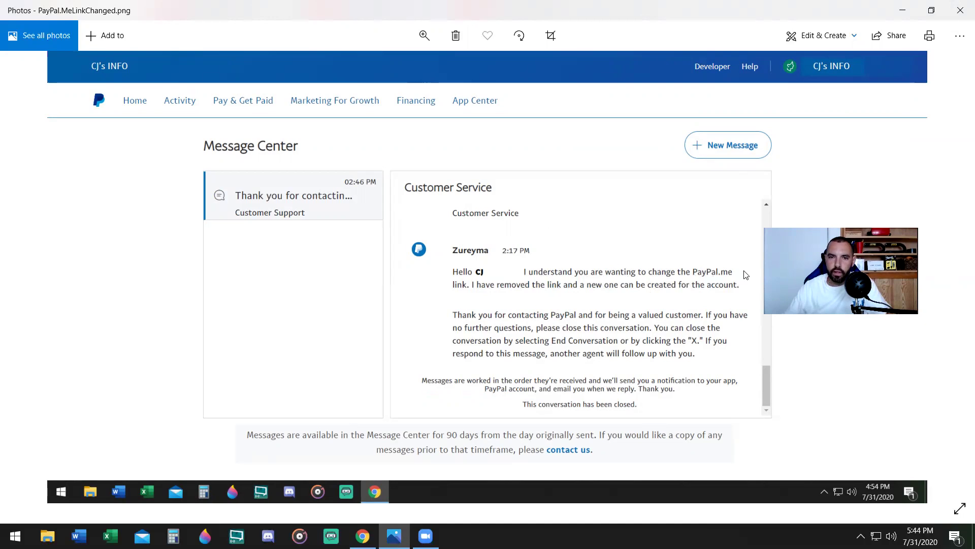
pyautogui.hotkey('alt', 'F4')
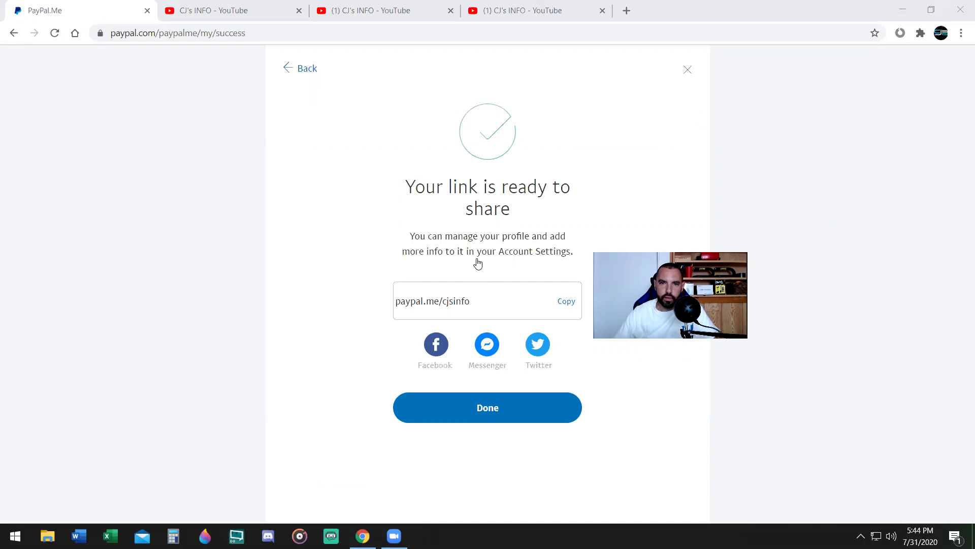
# - Copy the paypal.me/cjsinfo link and switch to the CJ's INFO YouTube tab
pyautogui.click(572, 301)
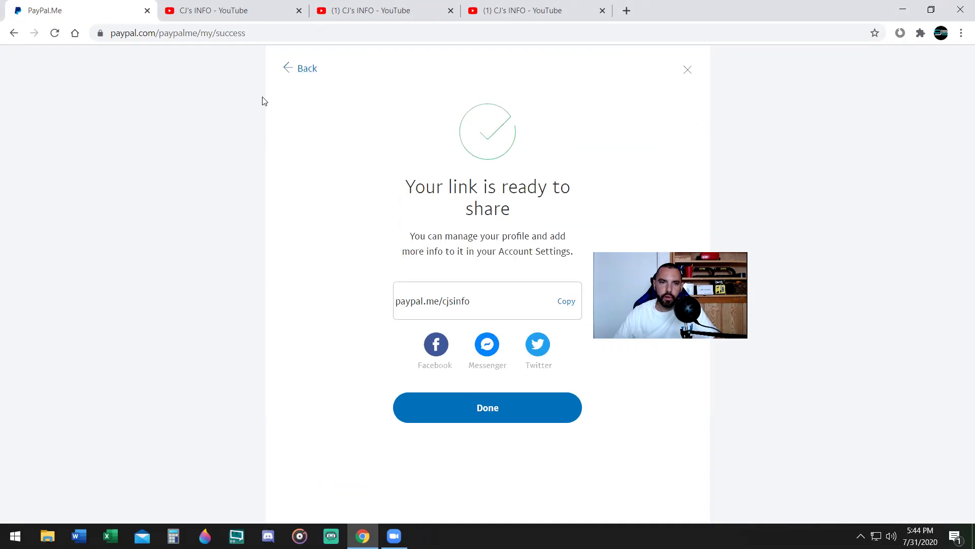
pyautogui.click(254, 11)
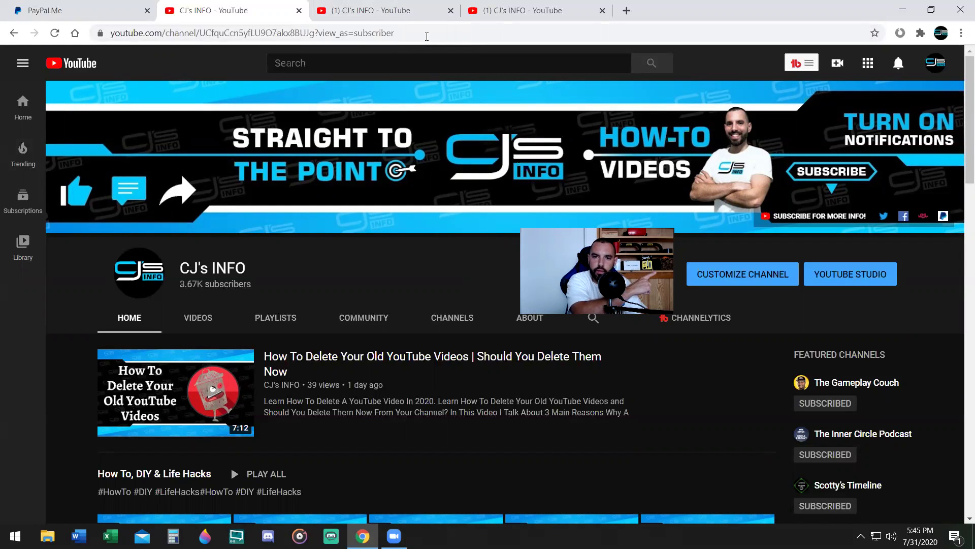
# - Open the channel banner's Edit links editor and close the extra YouTube tab
pyautogui.click(429, 11)
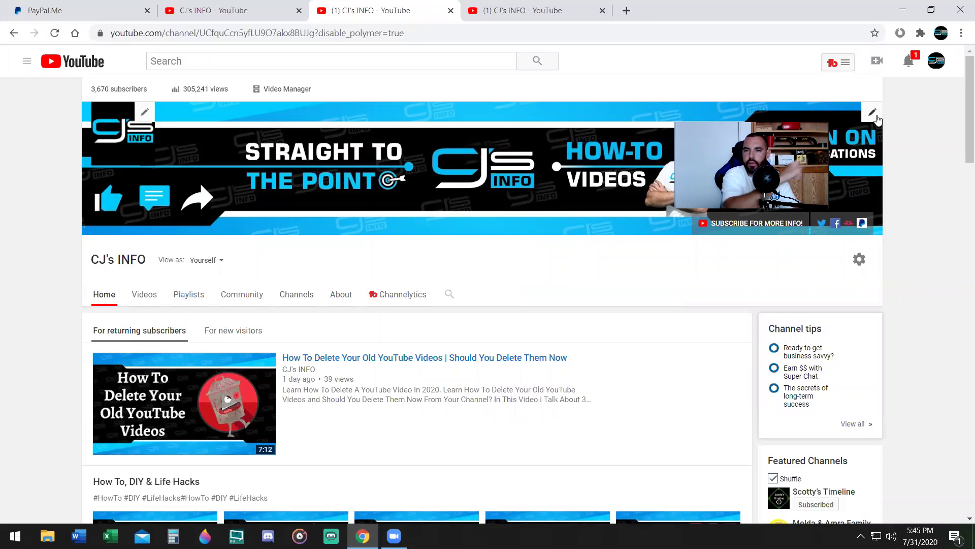
pyautogui.click(871, 112)
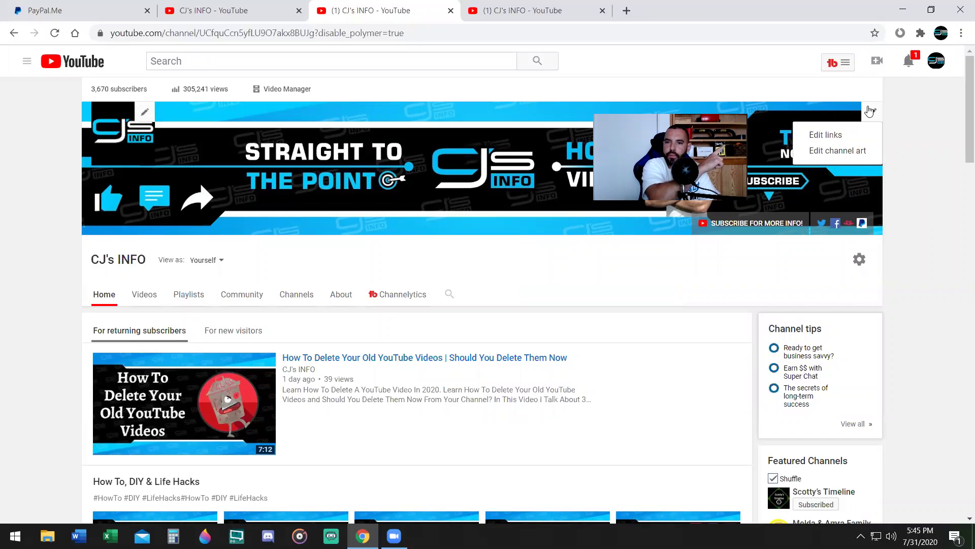
pyautogui.click(808, 134)
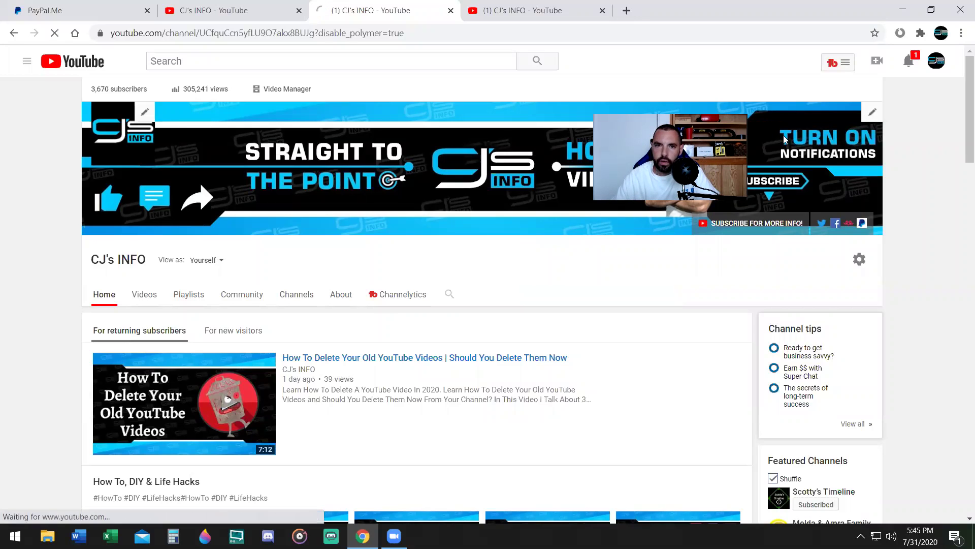
pyautogui.click(451, 10)
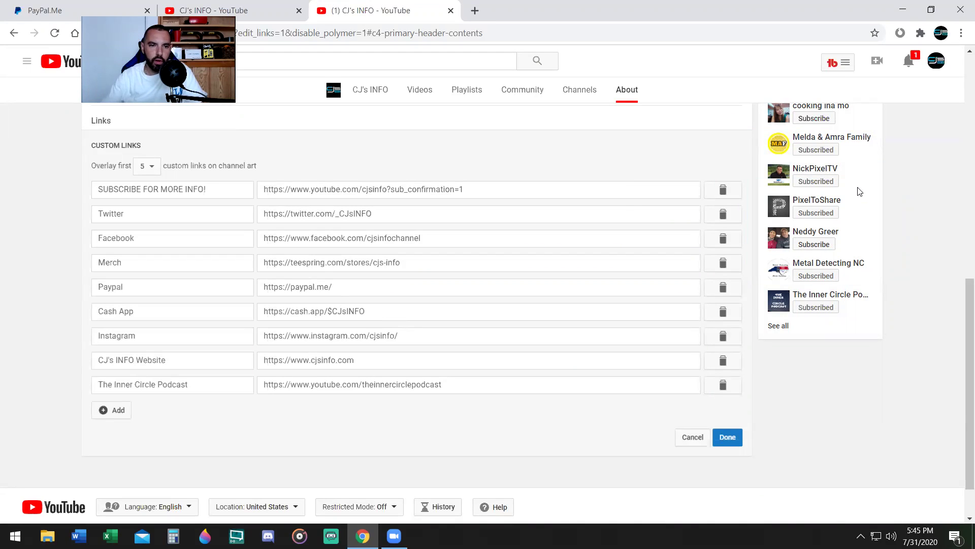
pyautogui.click(152, 286)
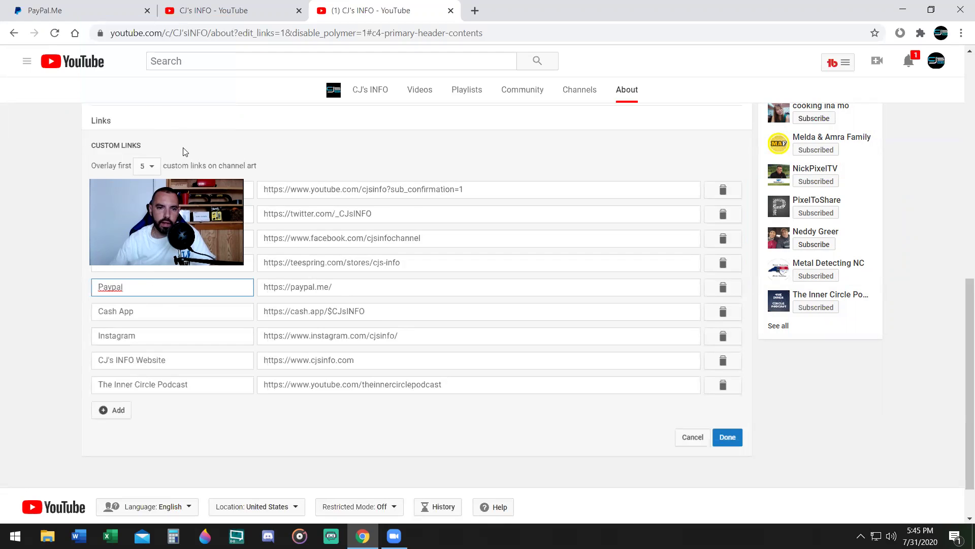
pyautogui.click(394, 287)
pyautogui.hotkey('ctrl', 'v')
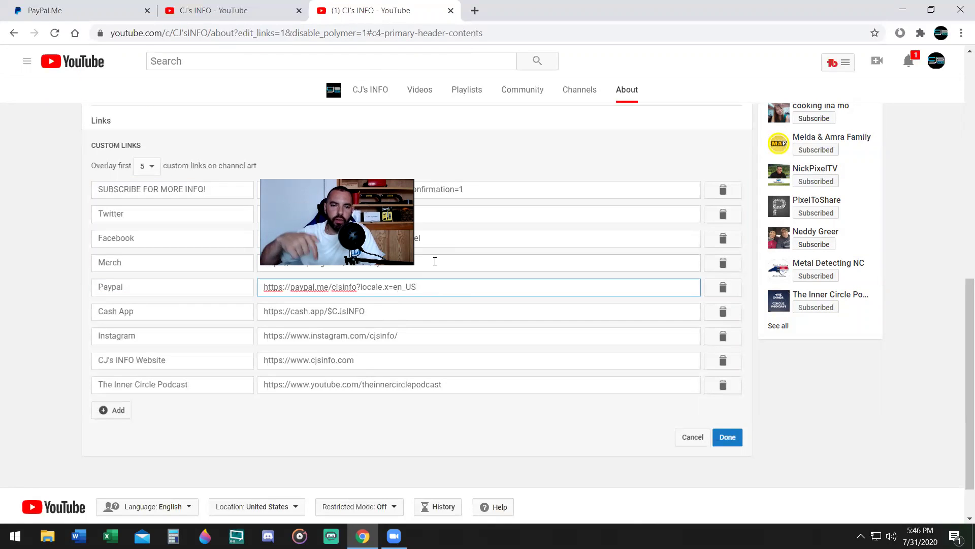
pyautogui.moveTo(436, 288); pyautogui.dragTo(361, 288)
pyautogui.press('BackSpace')
pyautogui.press('BackSpace')
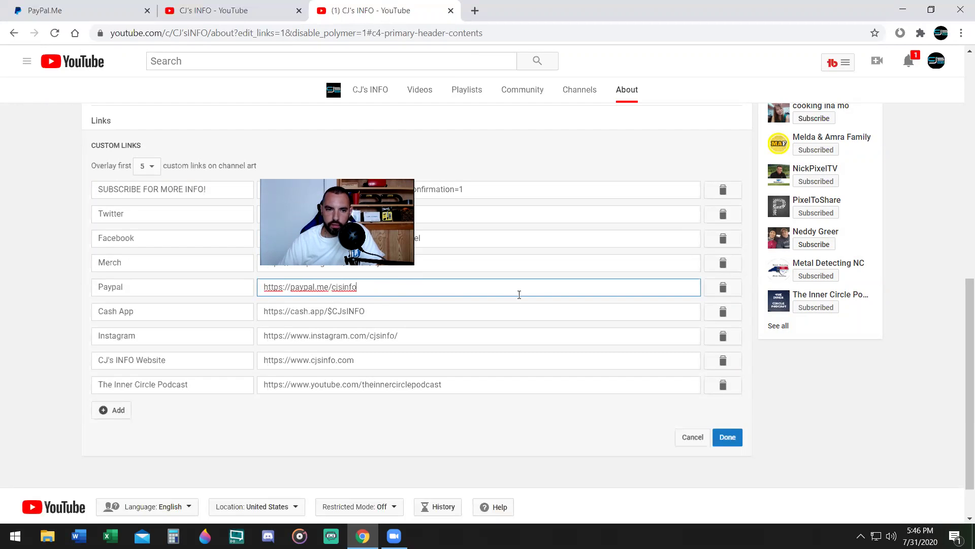
pyautogui.click(725, 443)
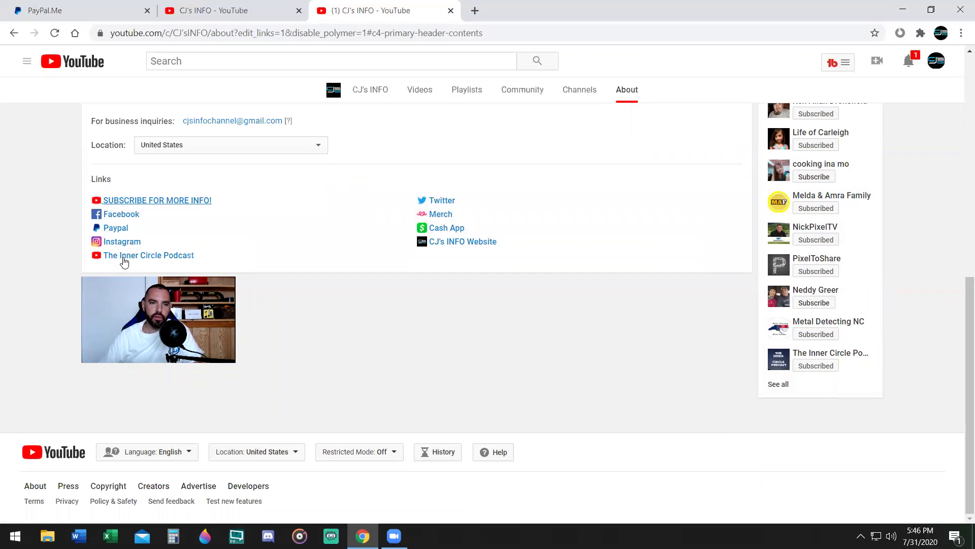
# - Test the banner's PayPal icon, opening paypal.me/cjsinfo in a new tab
pyautogui.moveTo(124, 262)
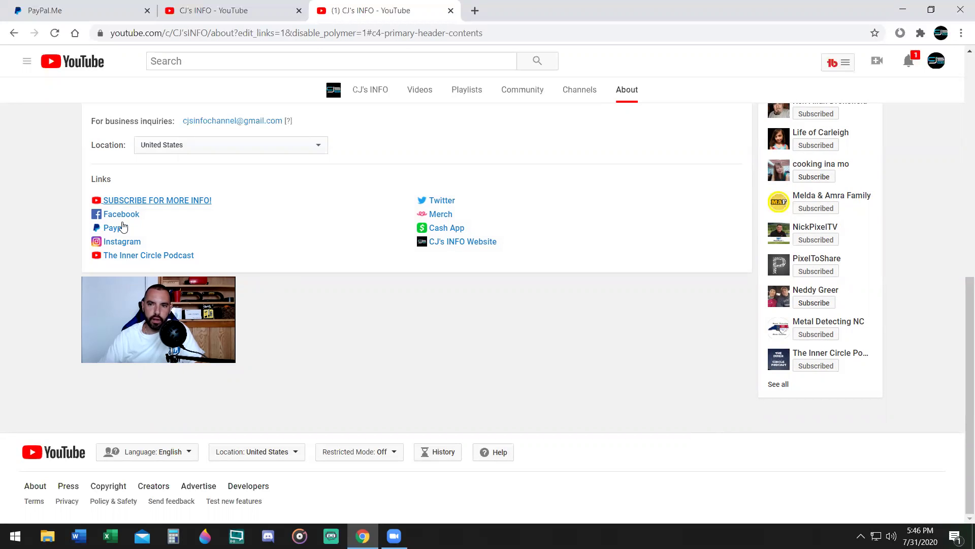
pyautogui.scroll(10, 338, 272)
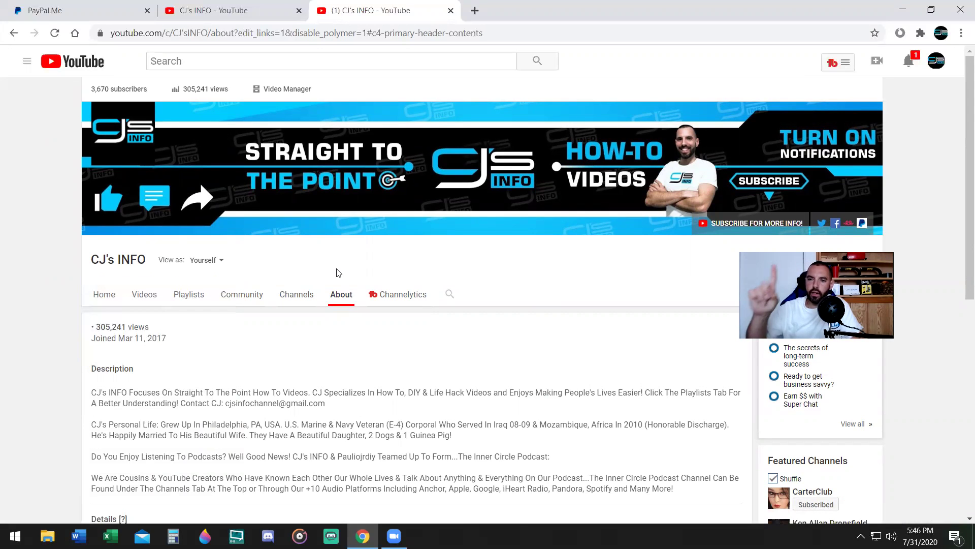
pyautogui.click(861, 223)
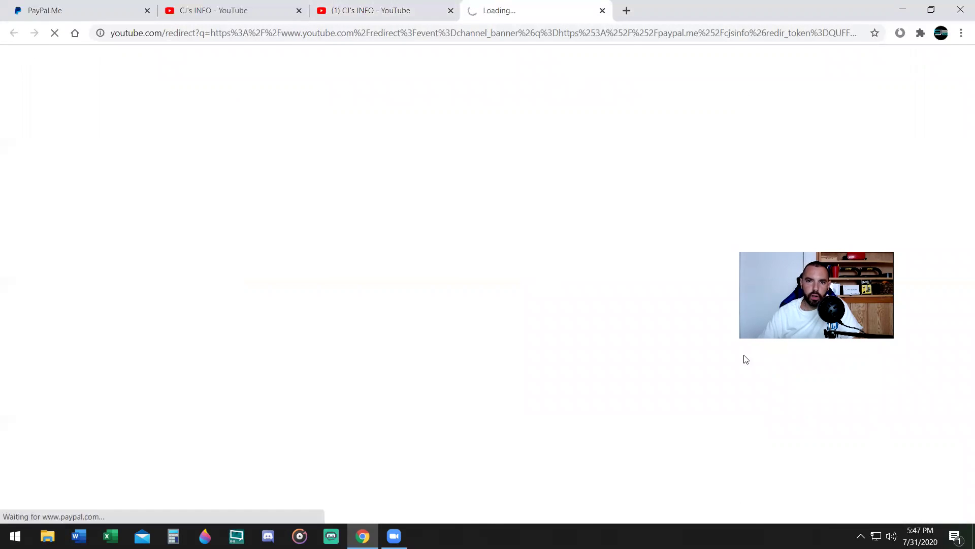